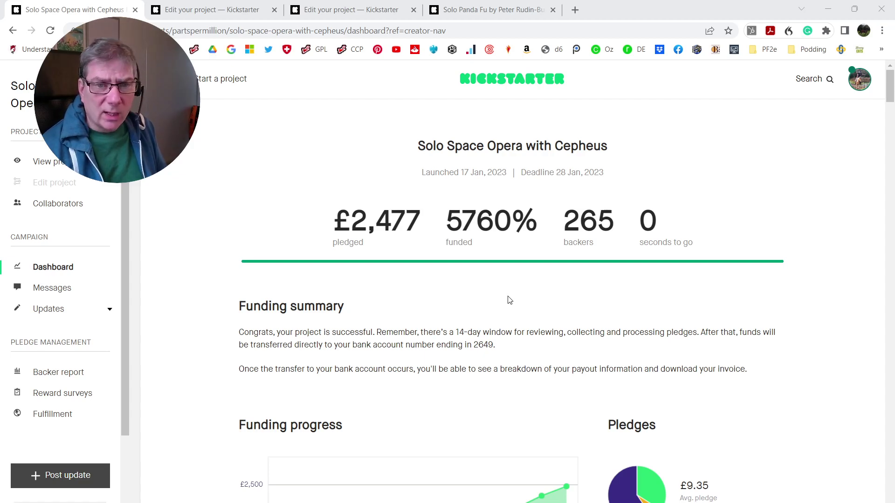
scroll(509, 299, "down", 3)
scroll(510, 299, "down", 2)
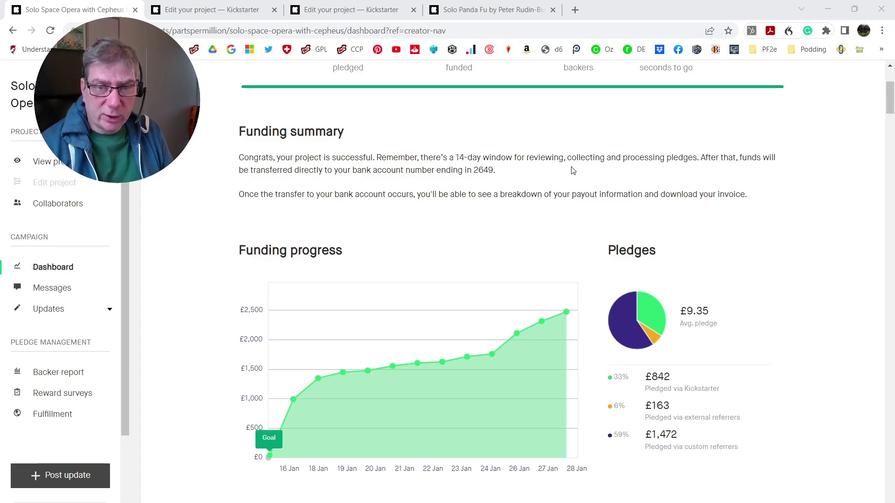
scroll(564, 215, "down", 2)
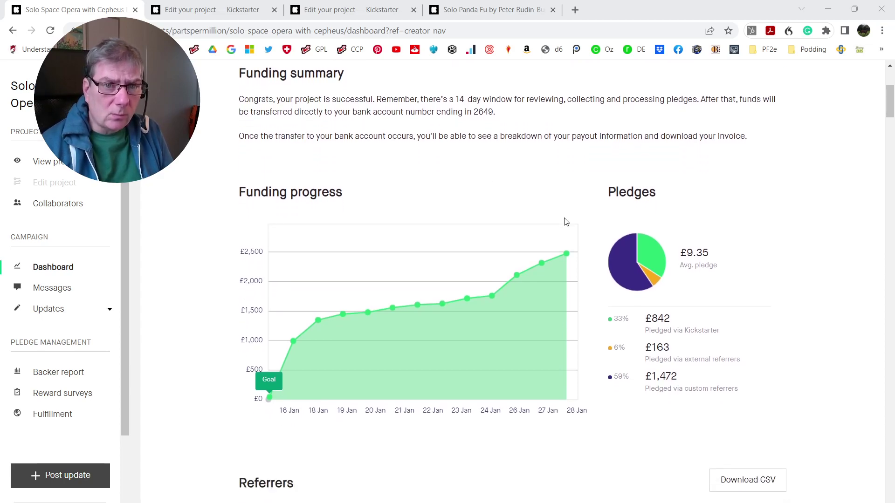
scroll(564, 214, "down", 2)
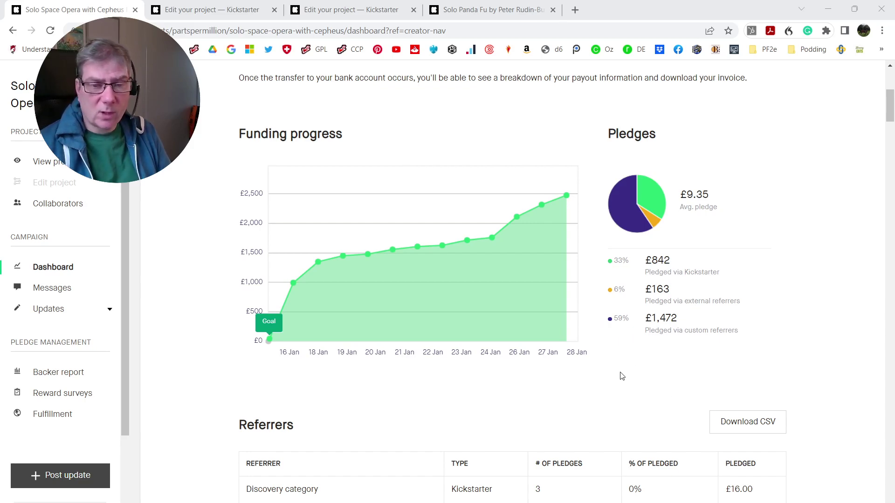
scroll(621, 375, "down", 1)
scroll(621, 376, "down", 3)
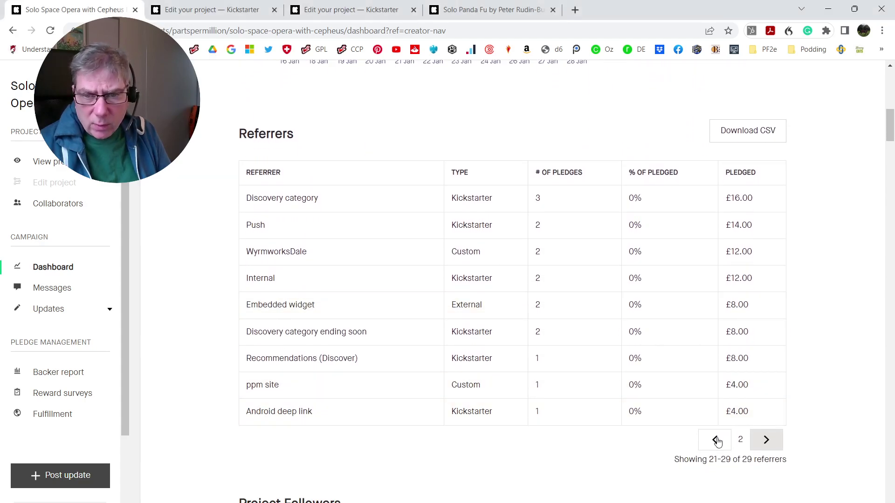
- Return to referrers page 1, showing DTRPG-1 (93 pledges, £982), and dismiss the context menu
left_click(715, 438)
scroll(517, 278, "up", 2)
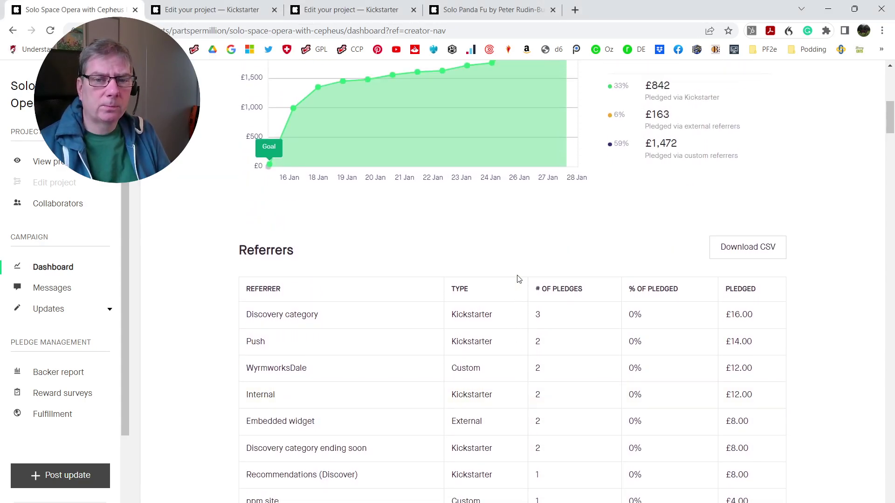
scroll(517, 279, "down", 1)
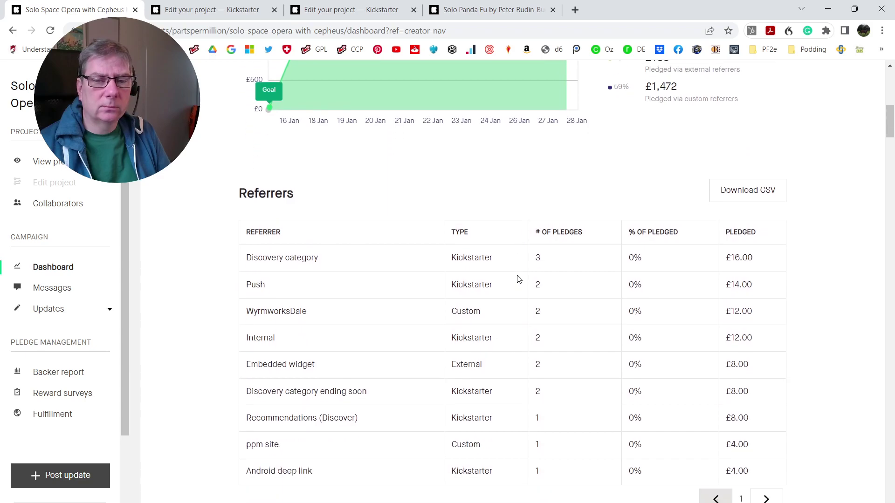
scroll(517, 278, "down", 1)
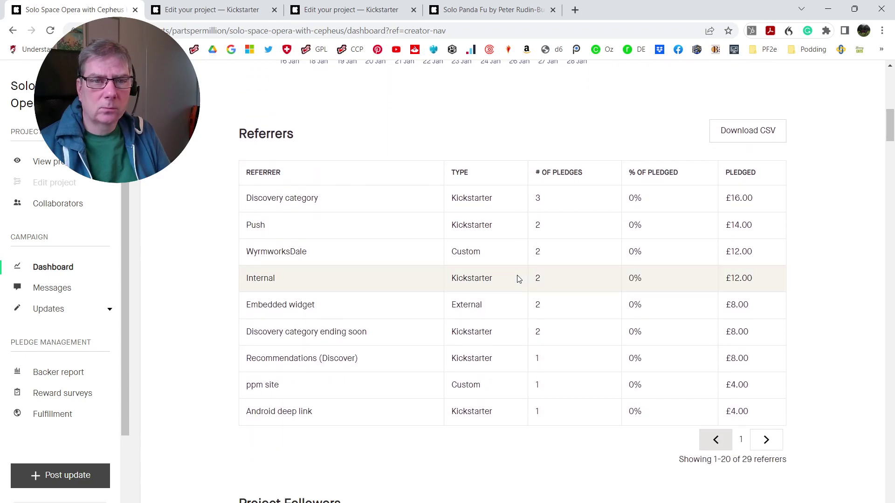
scroll(518, 279, "up", 2)
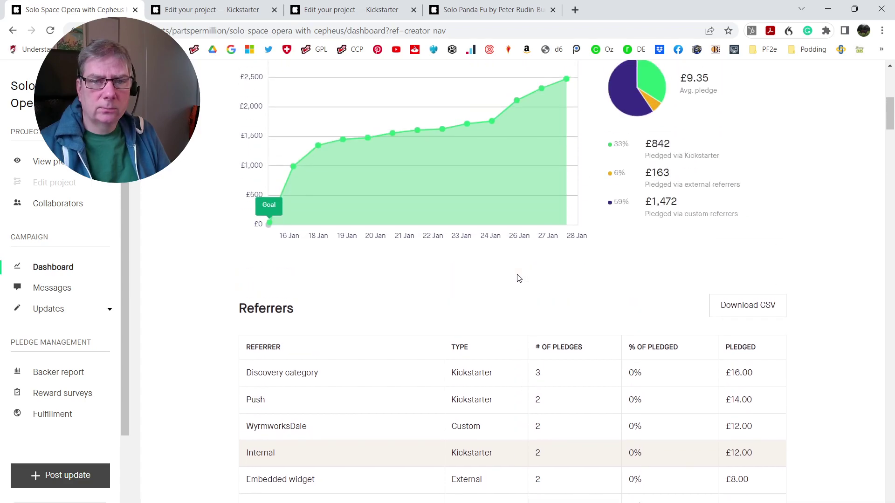
scroll(518, 279, "down", 3)
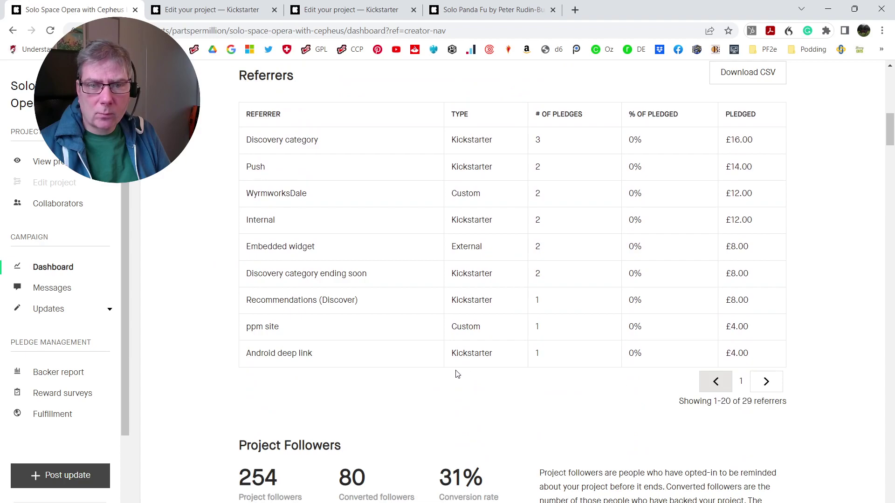
scroll(457, 374, "up", 5)
scroll(458, 374, "down", 1)
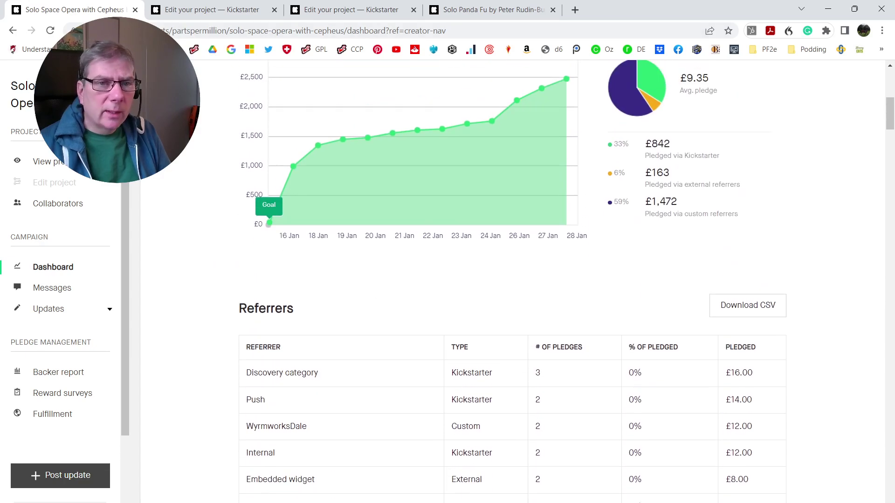
right_click(179, 157)
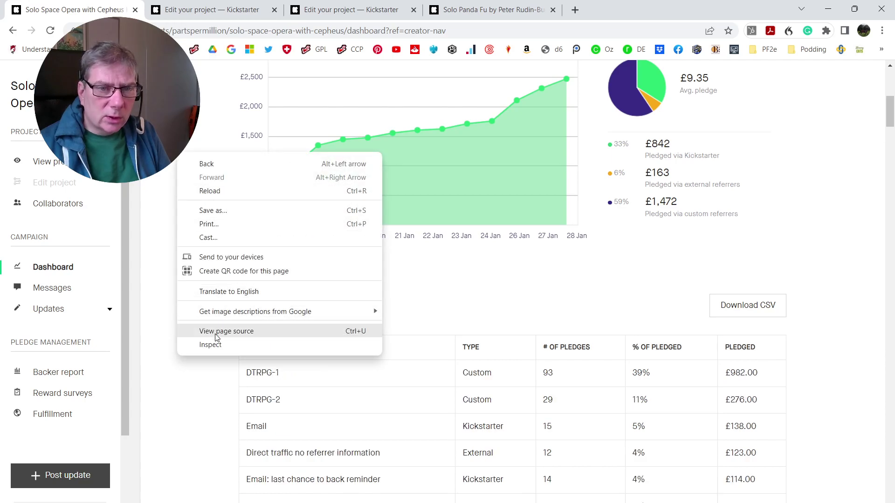
left_click(763, 241)
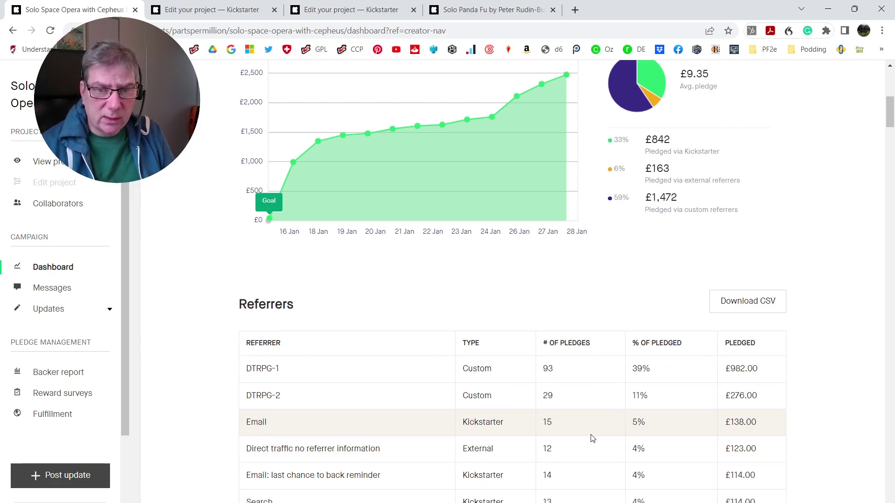
scroll(591, 438, "down", 2)
scroll(591, 438, "down", 1)
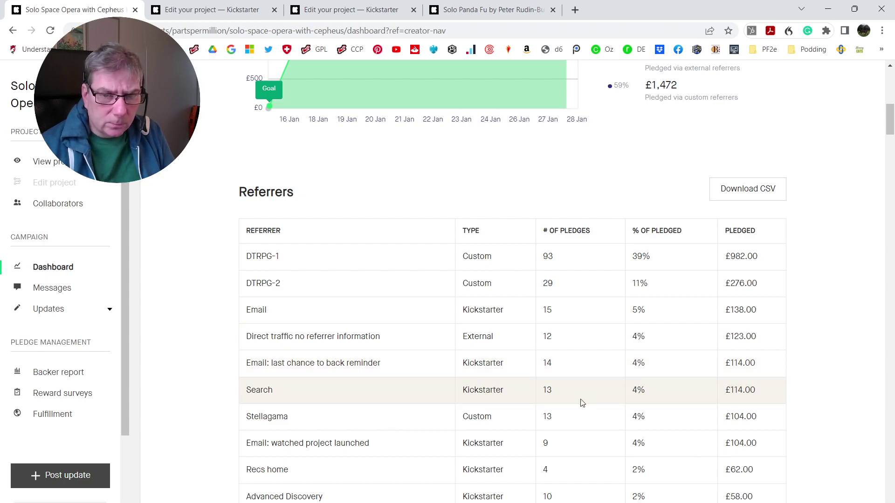
scroll(580, 403, "down", 1)
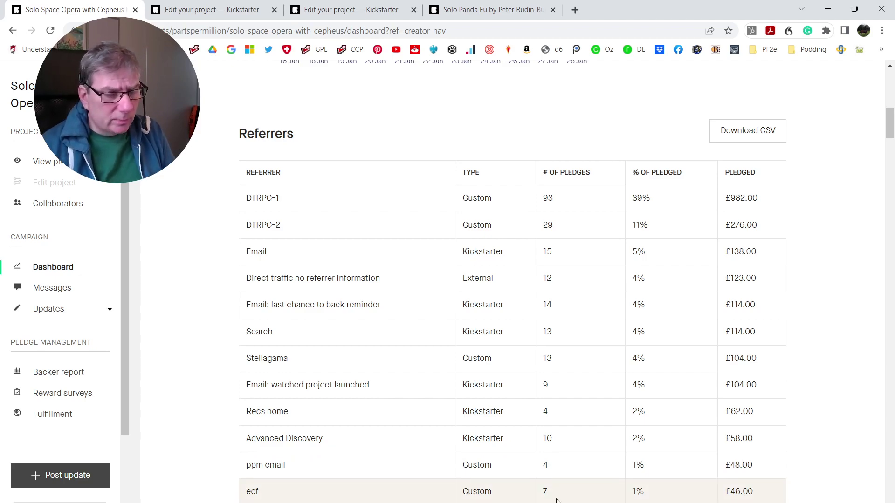
scroll(557, 498, "down", 2)
scroll(558, 499, "down", 2)
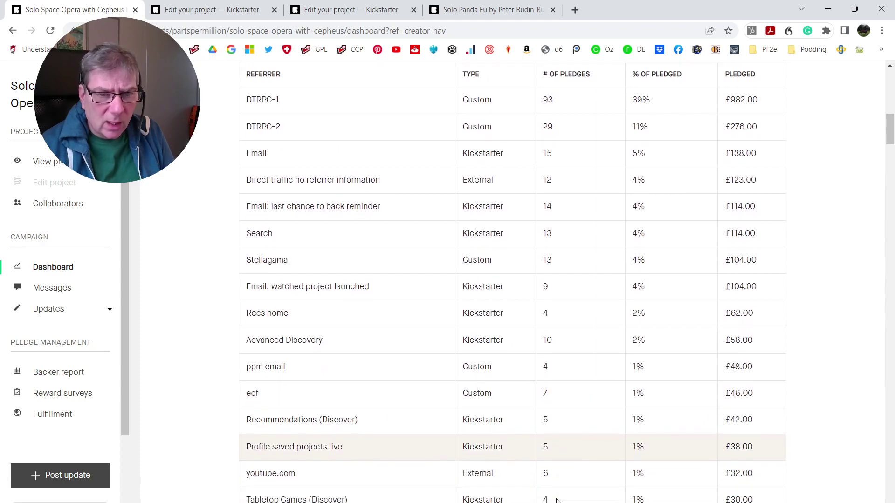
scroll(558, 499, "down", 2)
scroll(557, 499, "down", 2)
scroll(558, 498, "down", 1)
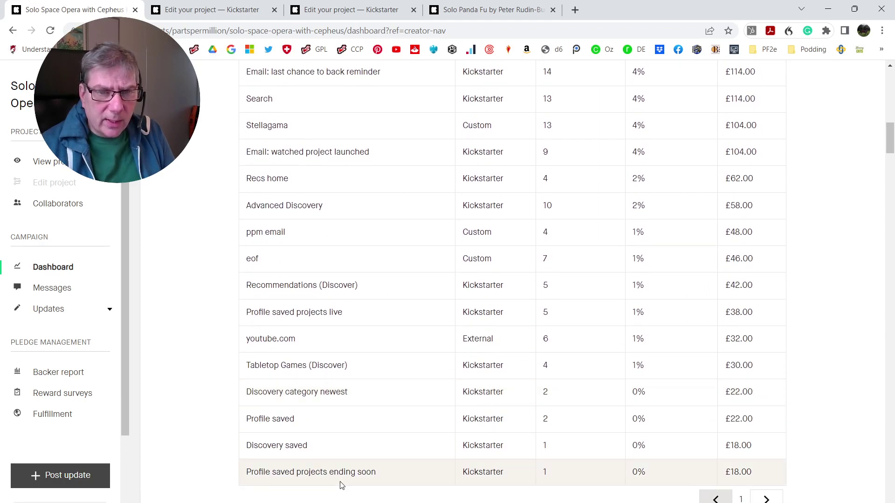
- Page to the second referrers page and back to the first, with DTRPG-1 and DTRPG-2 on top
left_click(767, 498)
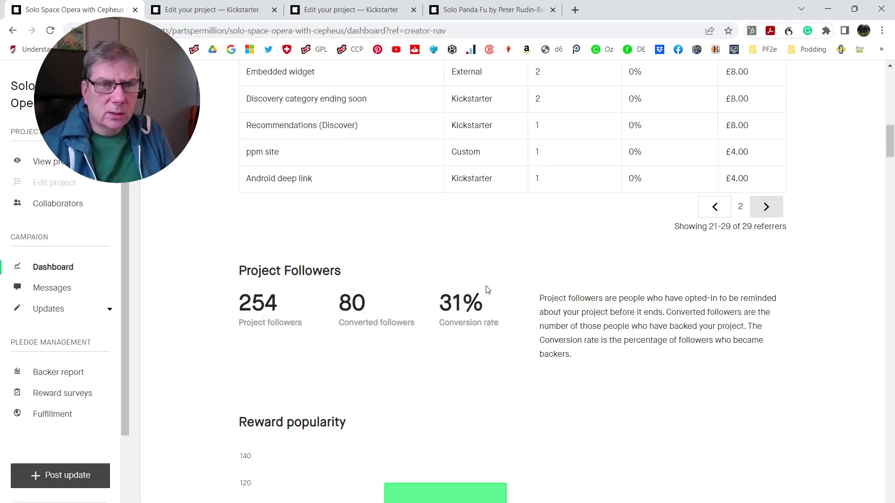
scroll(427, 390, "up", 2)
scroll(426, 280, "up", 2)
scroll(287, 281, "up", 2)
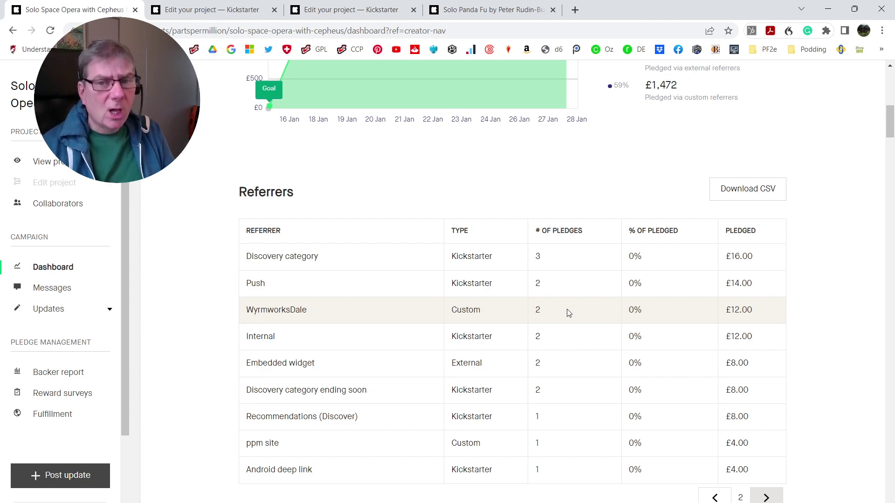
left_click(714, 497)
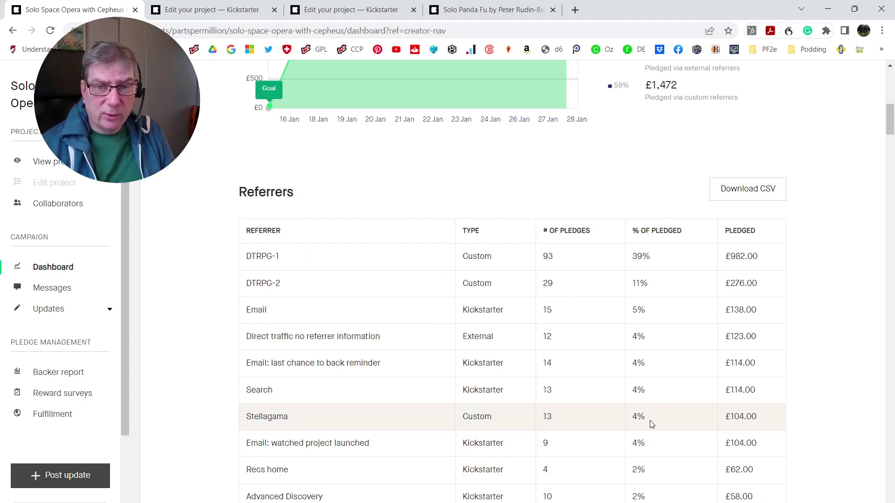
scroll(589, 417, "down", 2)
scroll(590, 418, "down", 2)
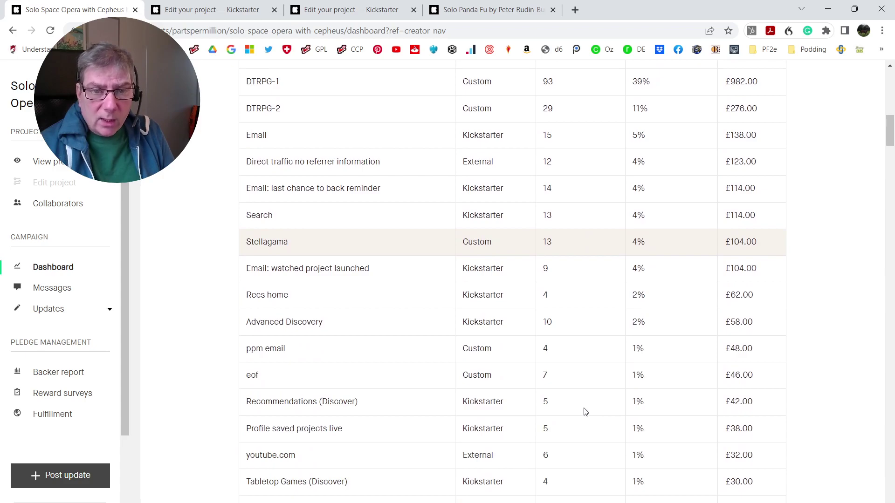
scroll(590, 418, "down", 1)
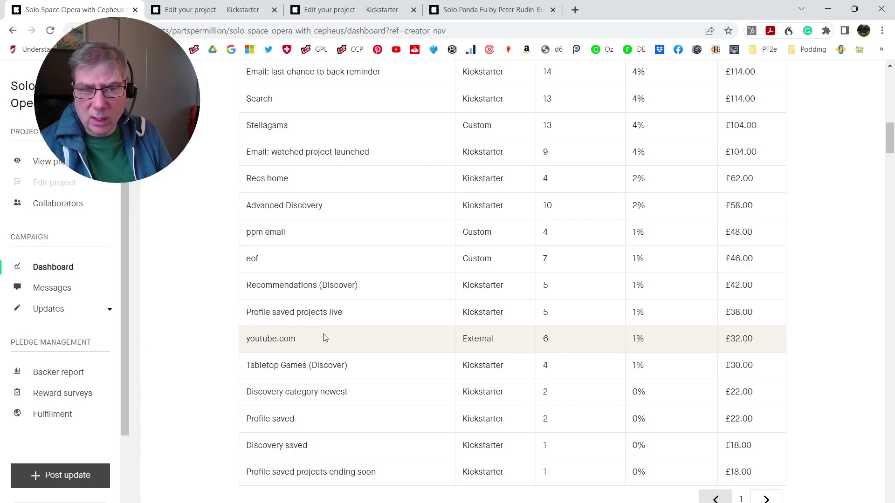
scroll(640, 339, "down", 1)
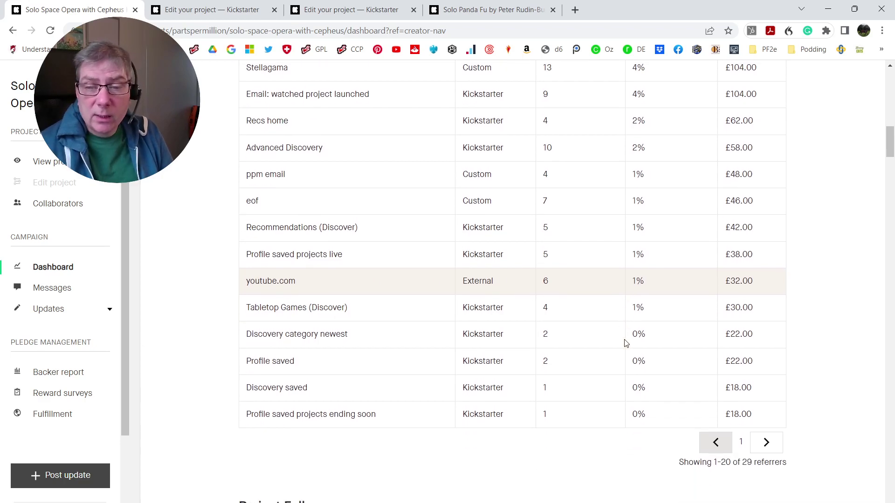
scroll(554, 291, "down", 2)
scroll(554, 290, "down", 1)
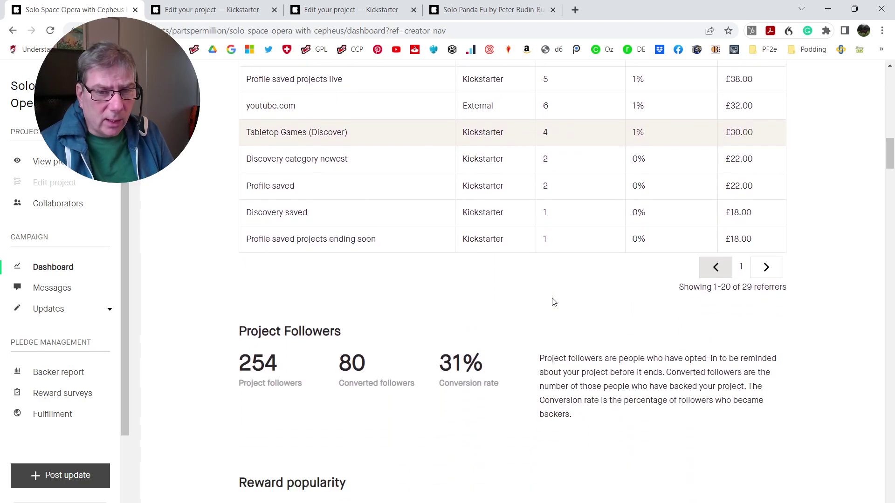
scroll(546, 294, "down", 1)
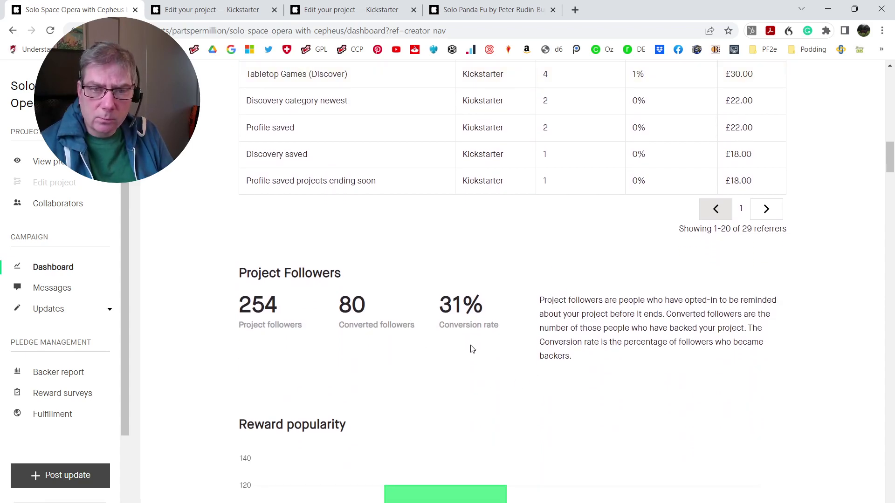
scroll(470, 348, "down", 1)
scroll(478, 345, "down", 1)
scroll(477, 344, "down", 1)
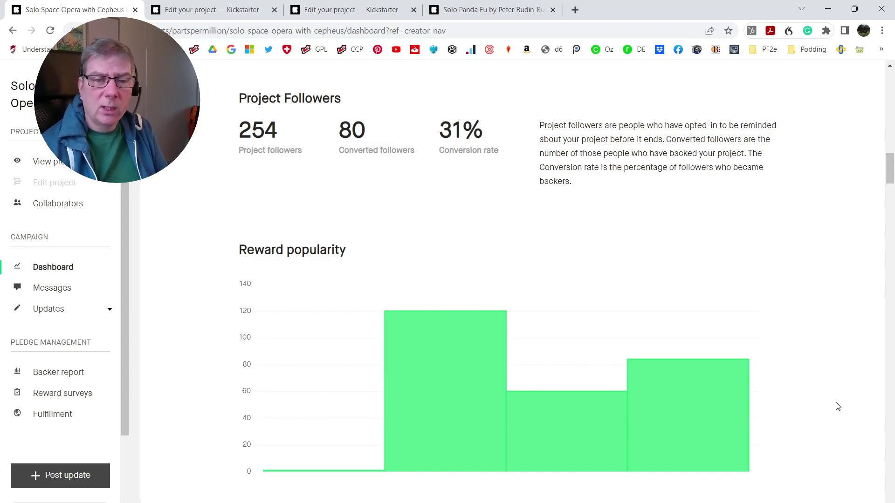
scroll(838, 406, "down", 1)
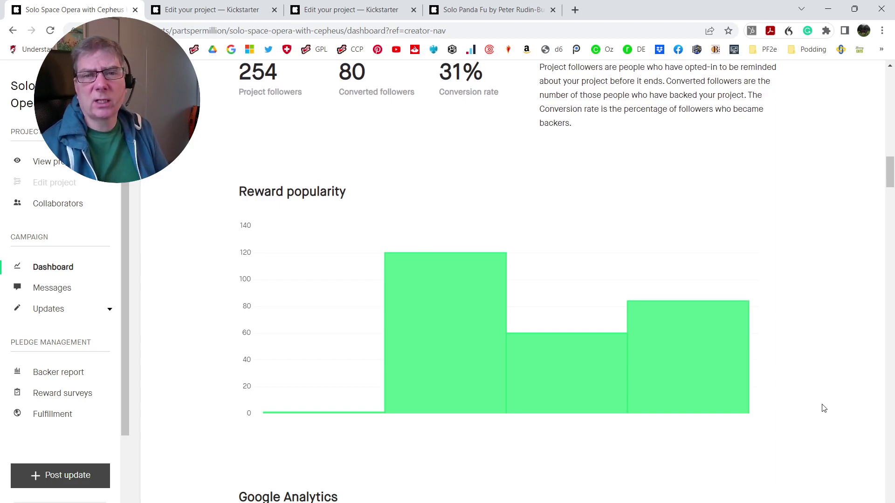
scroll(827, 403, "up", 1)
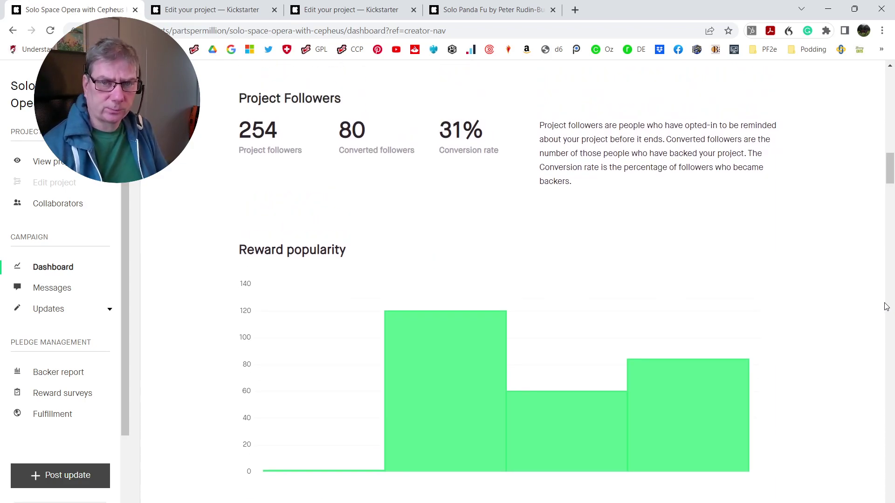
scroll(882, 350, "up", 3)
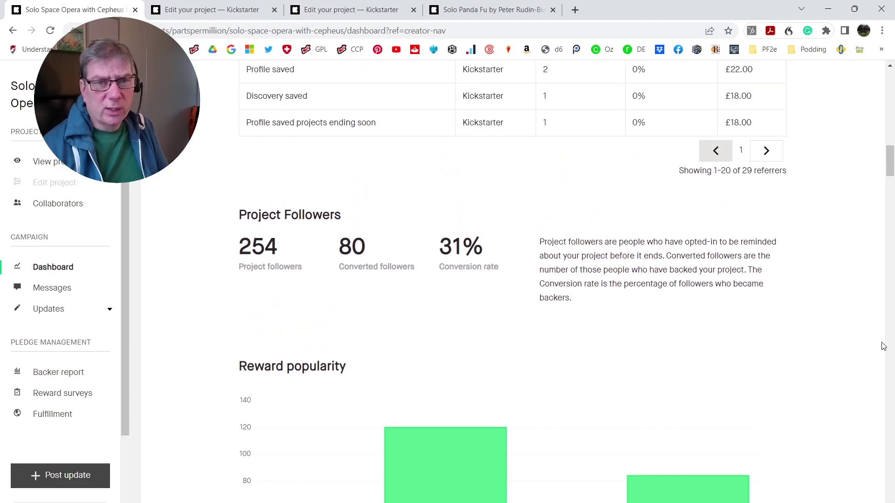
scroll(884, 346, "up", 3)
scroll(884, 346, "up", 3)
scroll(884, 346, "up", 8)
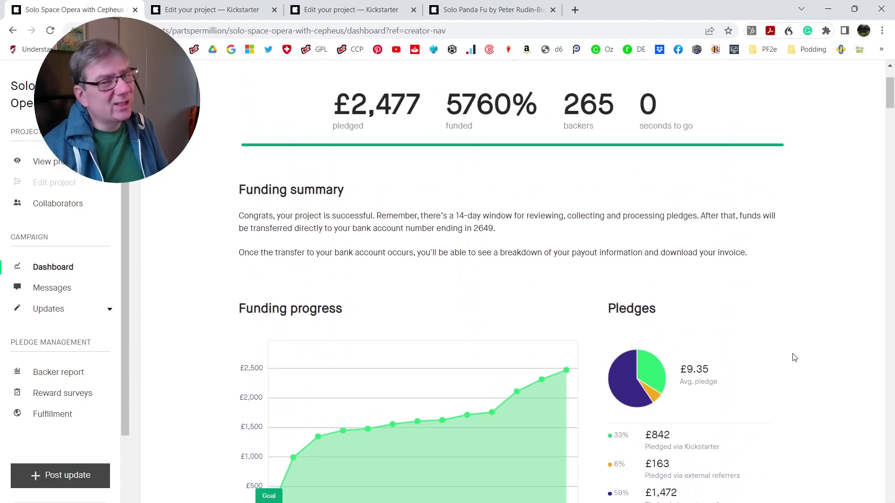
scroll(593, 352, "up", 1)
scroll(593, 352, "up", 1)
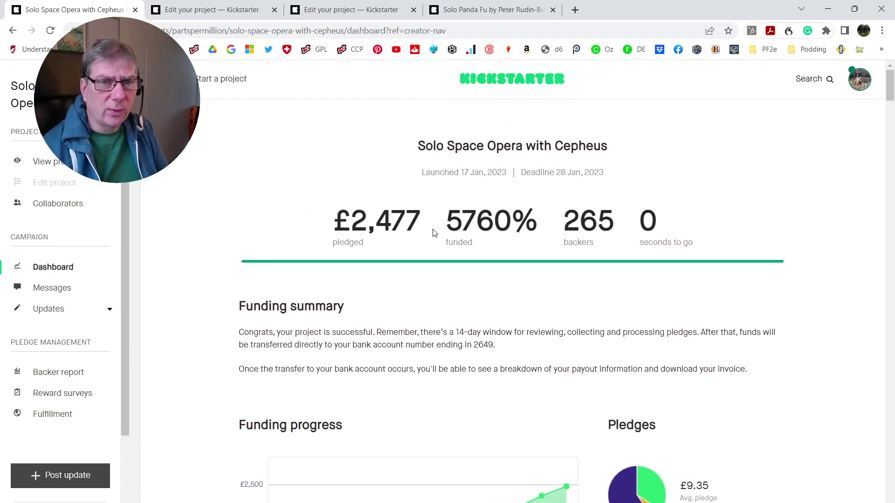
- Check Solo Panda Fu's build page and its launch preparation settings
left_click(210, 9)
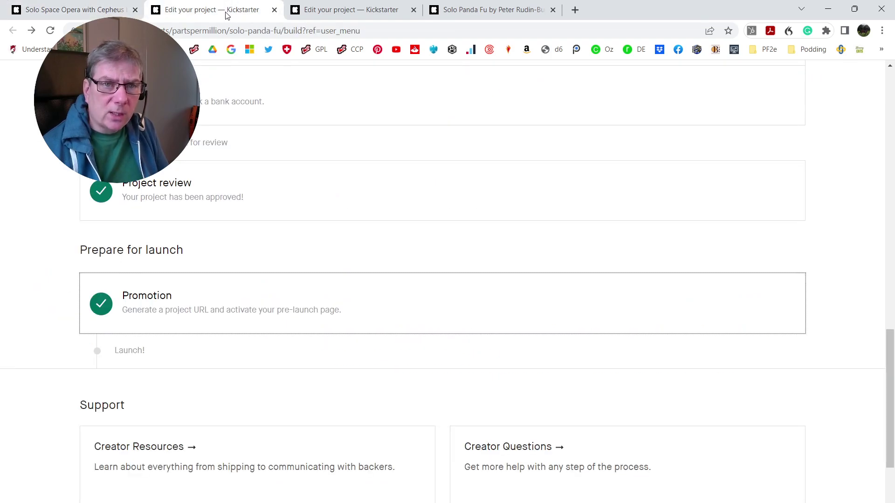
scroll(616, 316, "up", 5)
scroll(615, 316, "up", 5)
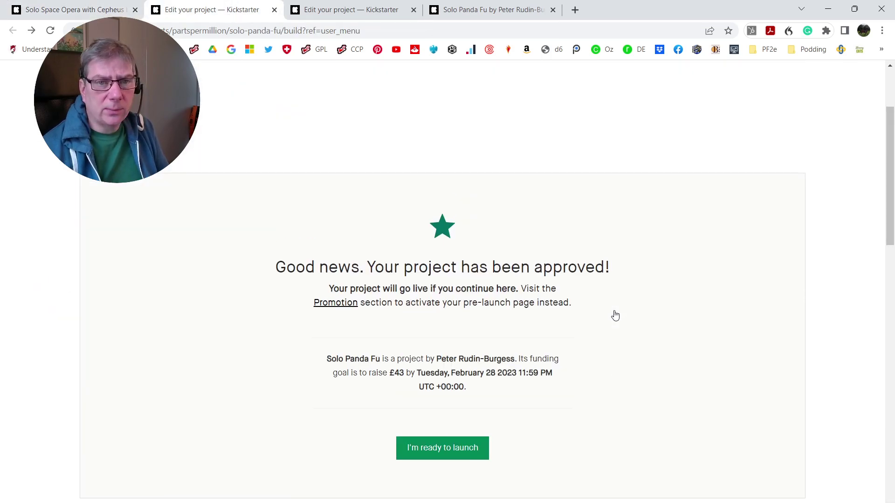
scroll(615, 315, "up", 3)
scroll(615, 315, "down", 2)
scroll(616, 316, "up", 1)
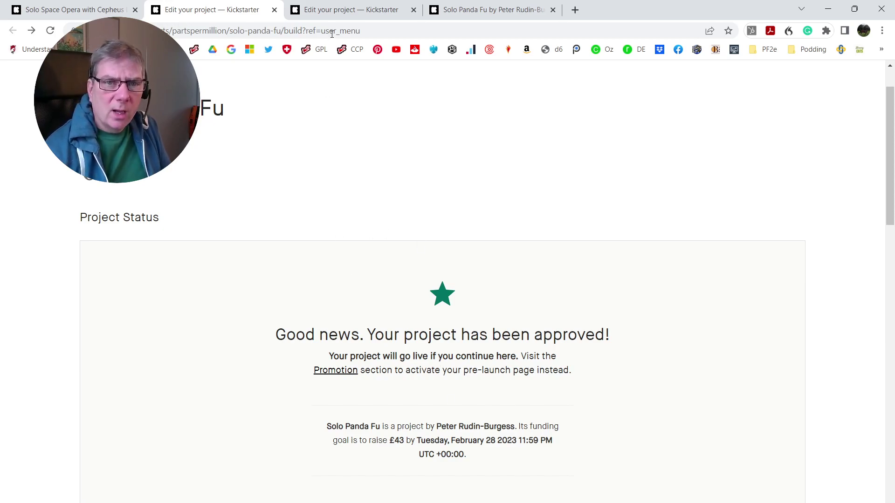
left_click(334, 9)
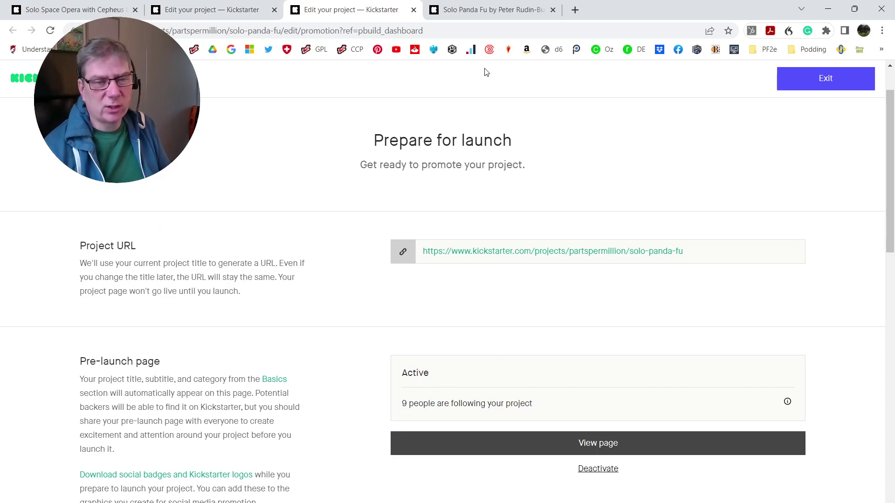
left_click(483, 10)
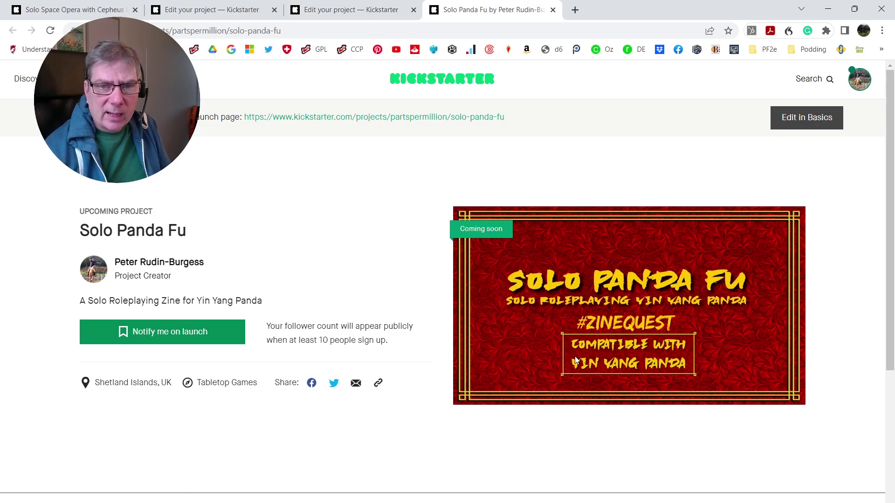